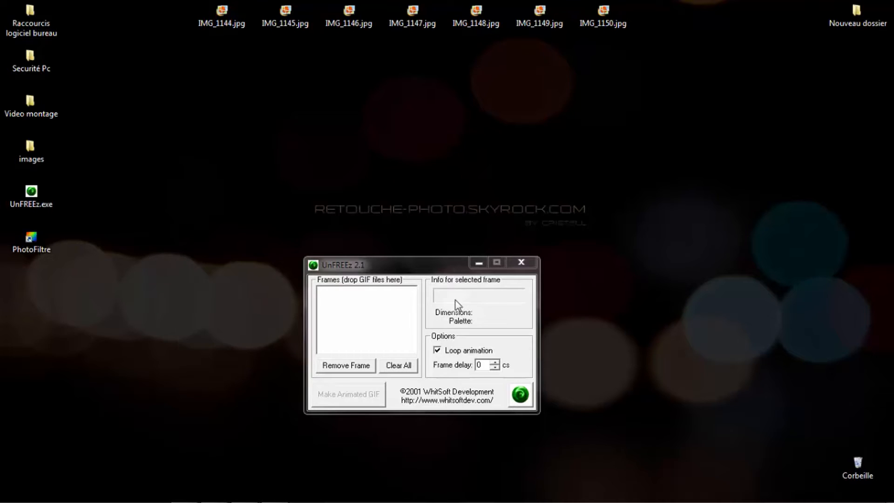
- Minimize UnFREEz, launch PhotoFiltre and load the desktop photo IMG_1144.jpg into it
{"action": "left_click", "coordinate": [470, 266]}
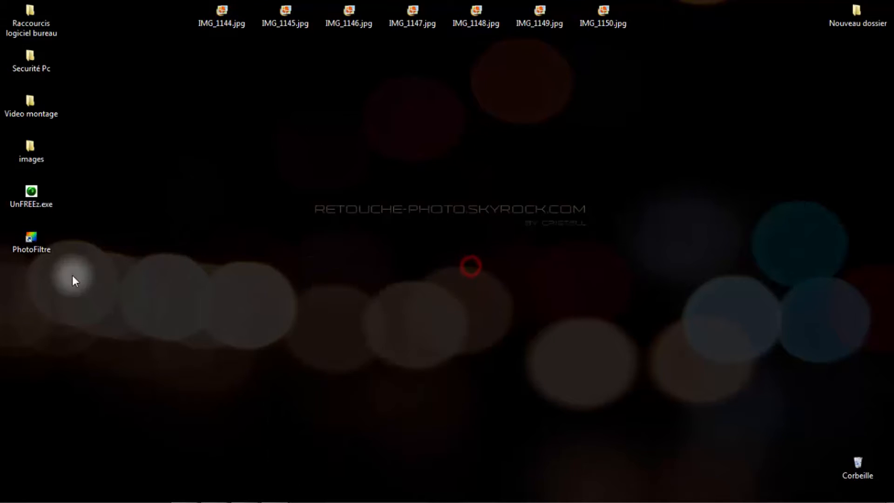
{"action": "double_click", "coordinate": [32, 248]}
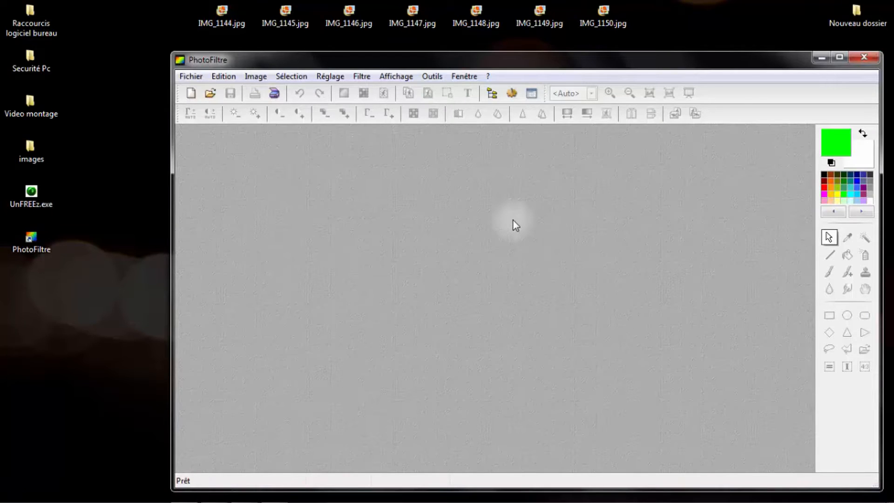
{"action": "left_click", "coordinate": [222, 22]}
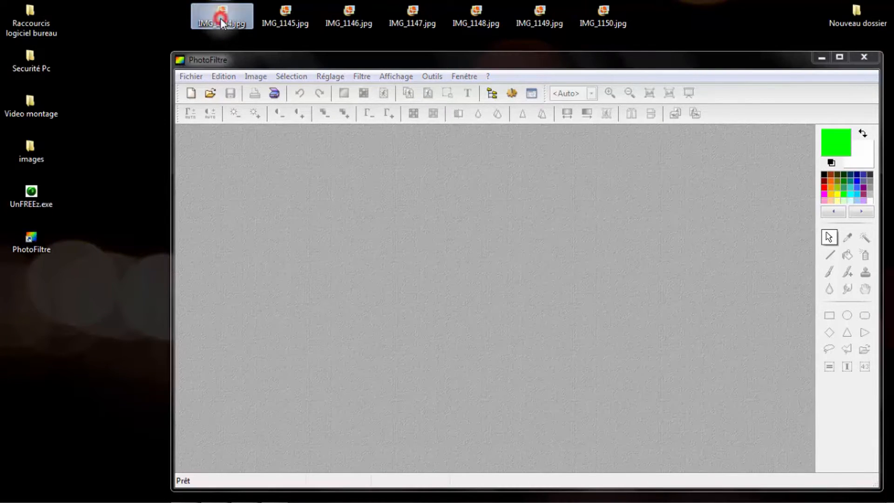
{"action": "left_click_drag", "start_coordinate": [222, 21], "coordinate": [309, 210]}
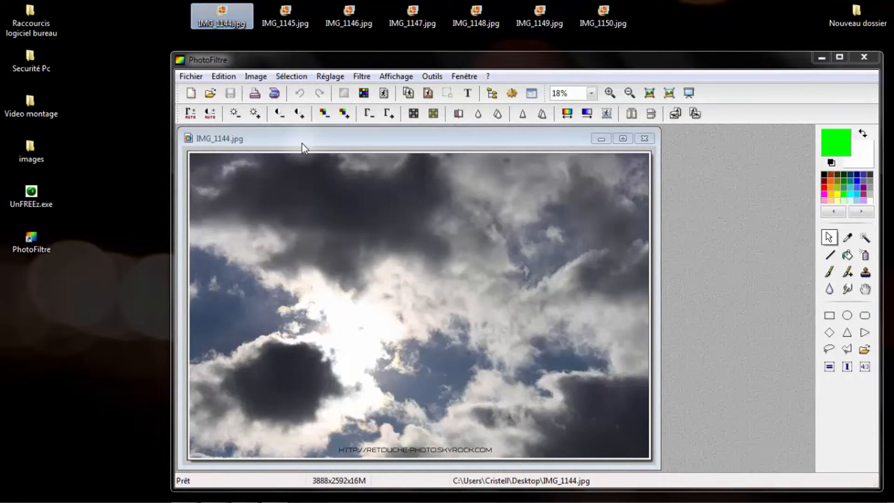
{"action": "left_click", "coordinate": [295, 142]}
{"action": "left_click_drag", "start_coordinate": [295, 142], "coordinate": [357, 147]}
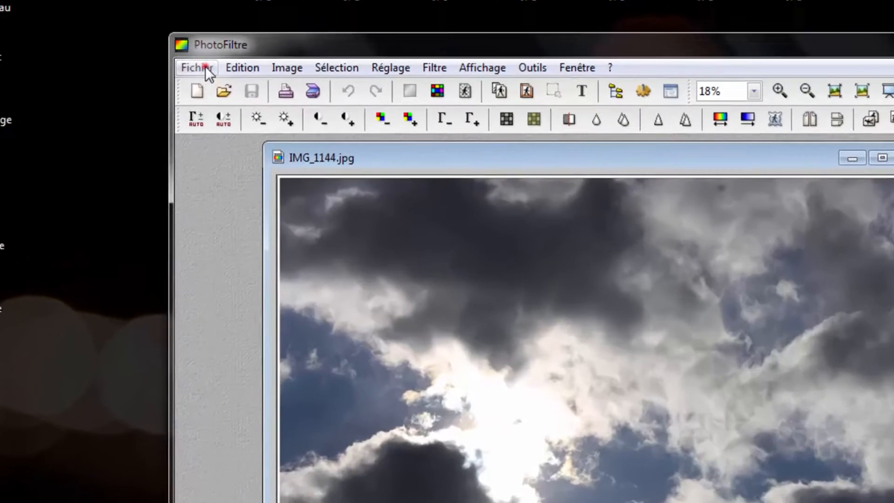
- Save the open photo to the desktop as a GIF named 1, and close the image
{"action": "left_click", "coordinate": [192, 77]}
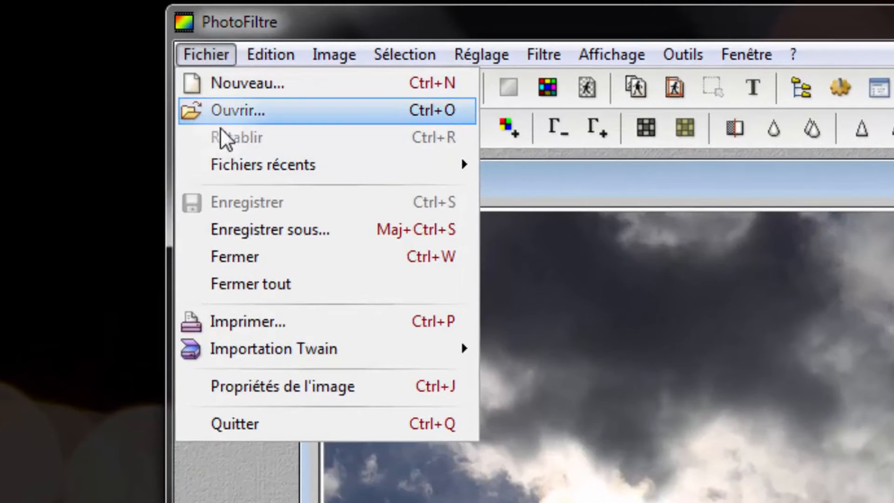
{"action": "left_click", "coordinate": [325, 229]}
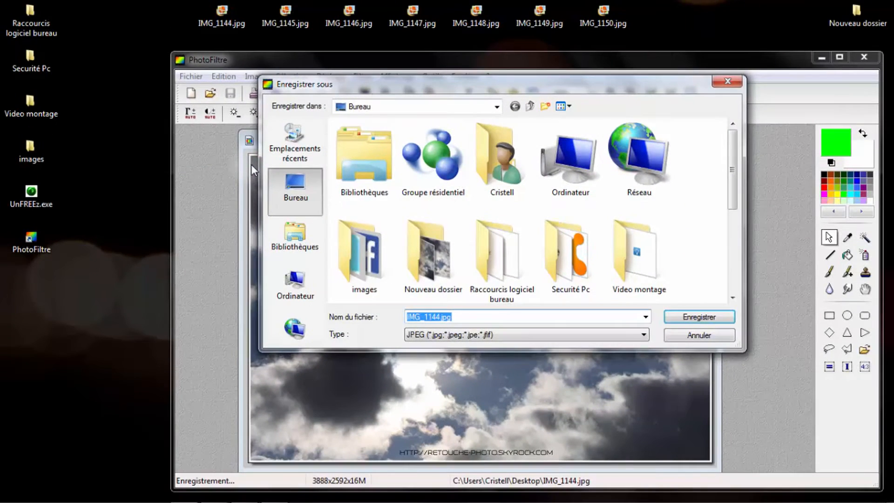
{"action": "left_click", "coordinate": [295, 194]}
{"action": "type", "text": "1"}
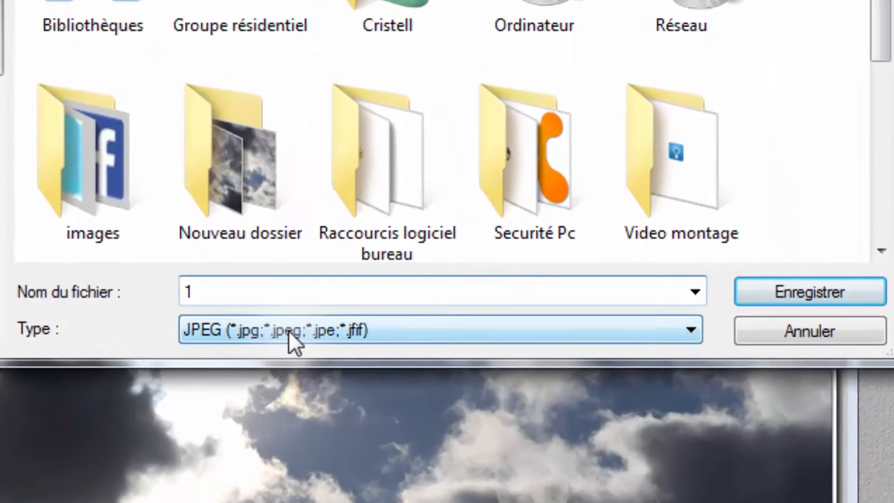
{"action": "left_click", "coordinate": [289, 331]}
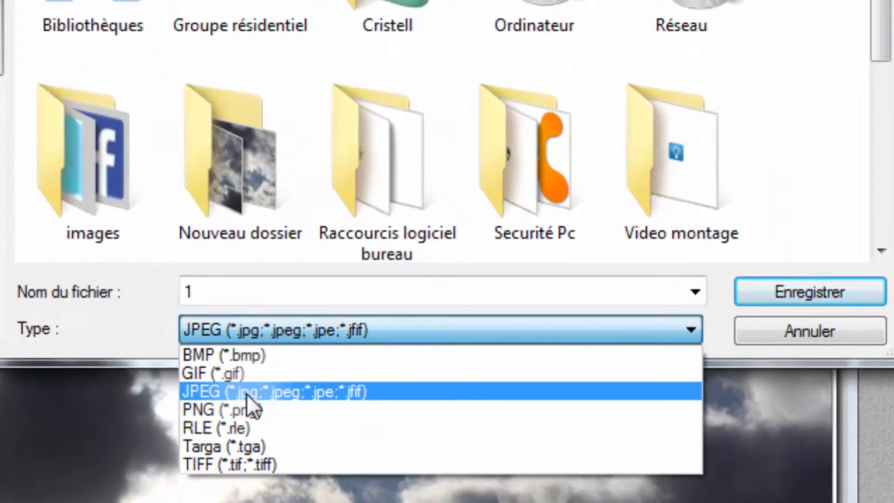
{"action": "left_click", "coordinate": [205, 378]}
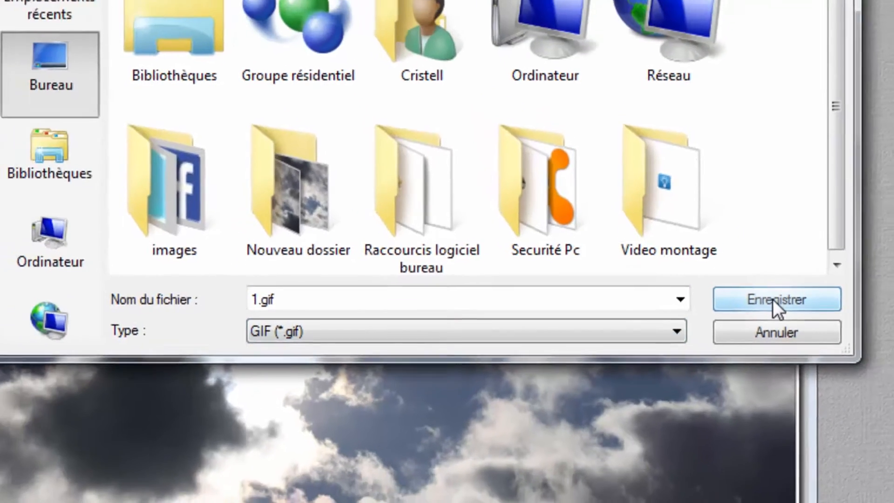
{"action": "left_click", "coordinate": [803, 297]}
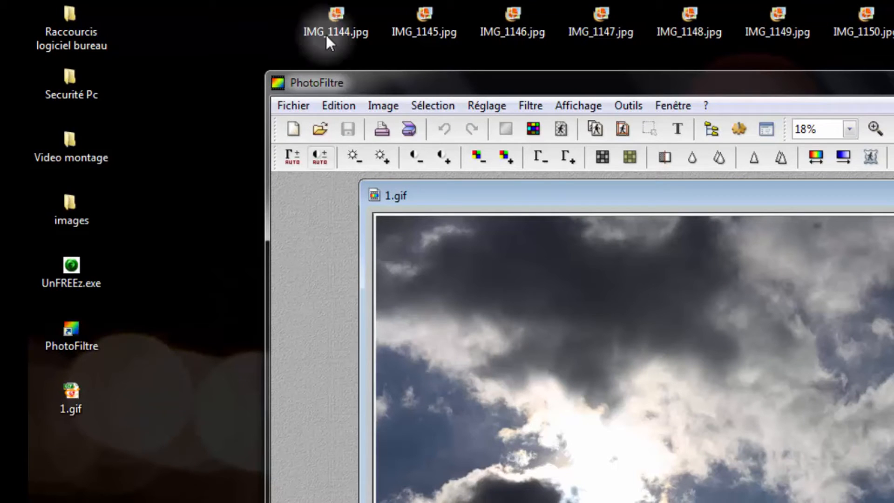
{"action": "left_click", "coordinate": [327, 28]}
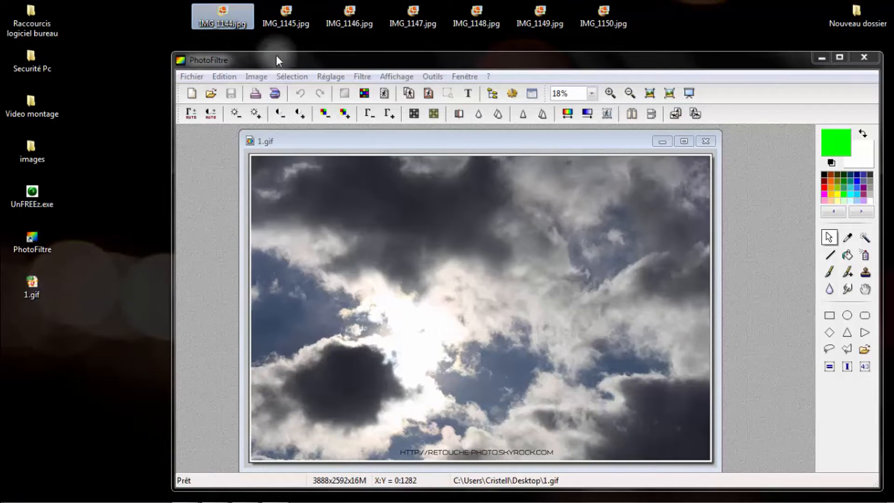
{"action": "left_click", "coordinate": [710, 145]}
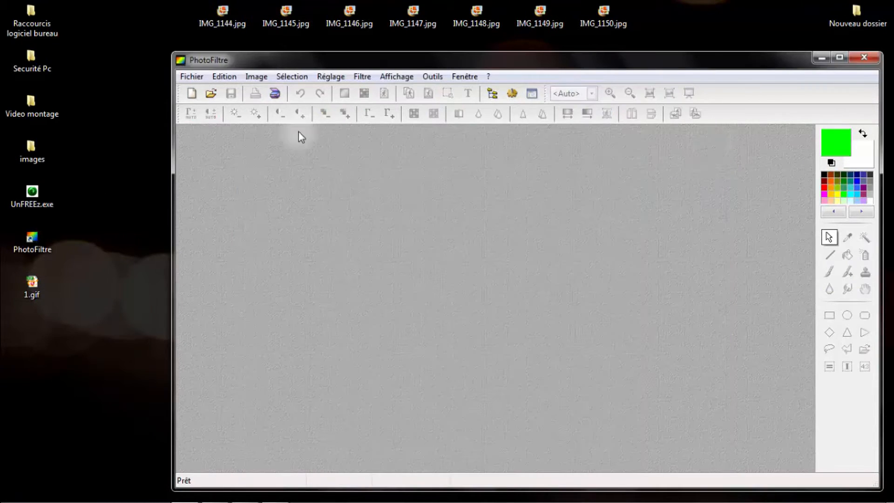
- Load IMG_1145.jpg from the desktop, save it there as a GIF named 2, and close the image
{"action": "left_click", "coordinate": [287, 19]}
{"action": "left_click_drag", "start_coordinate": [288, 29], "coordinate": [303, 217]}
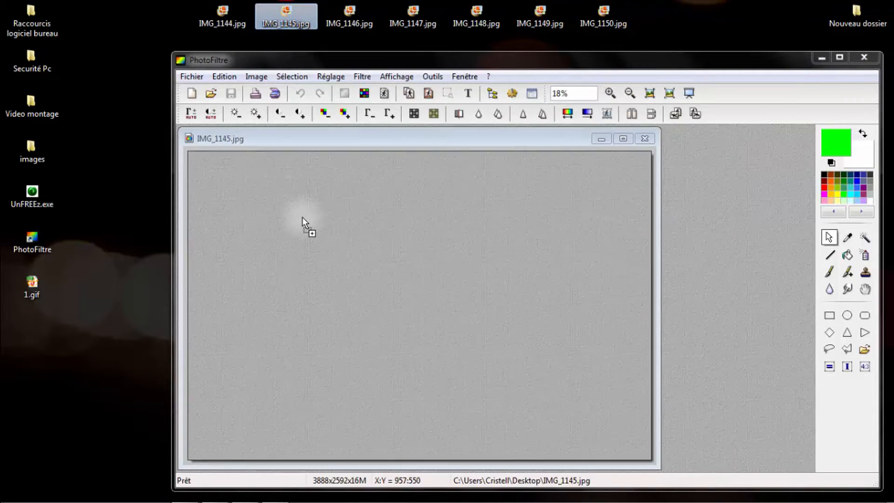
{"action": "left_click", "coordinate": [187, 78]}
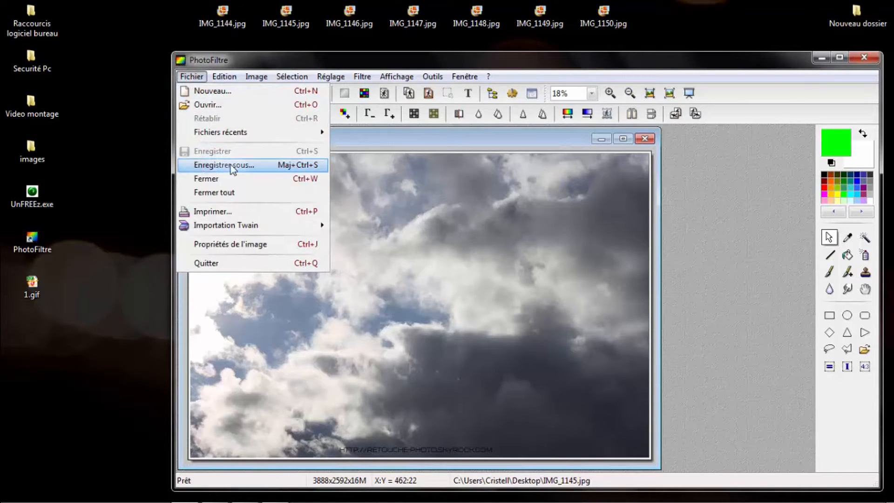
{"action": "left_click", "coordinate": [270, 165]}
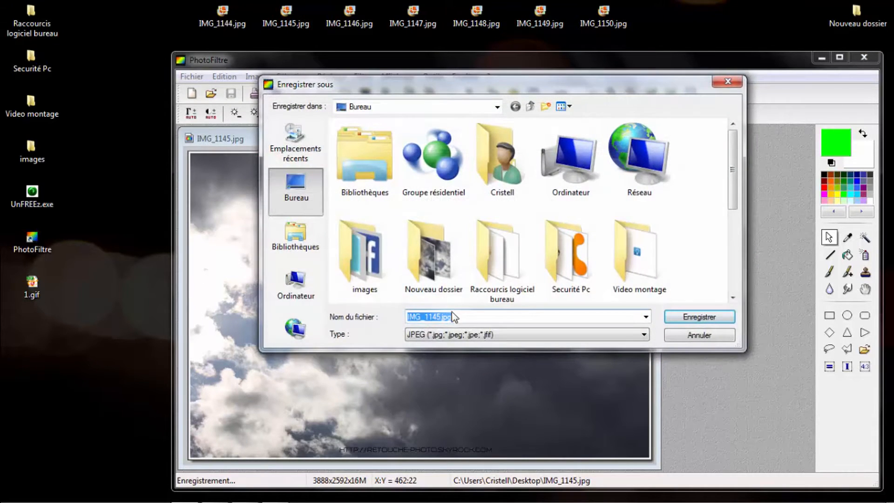
{"action": "type", "text": "2"}
{"action": "left_click", "coordinate": [430, 335]}
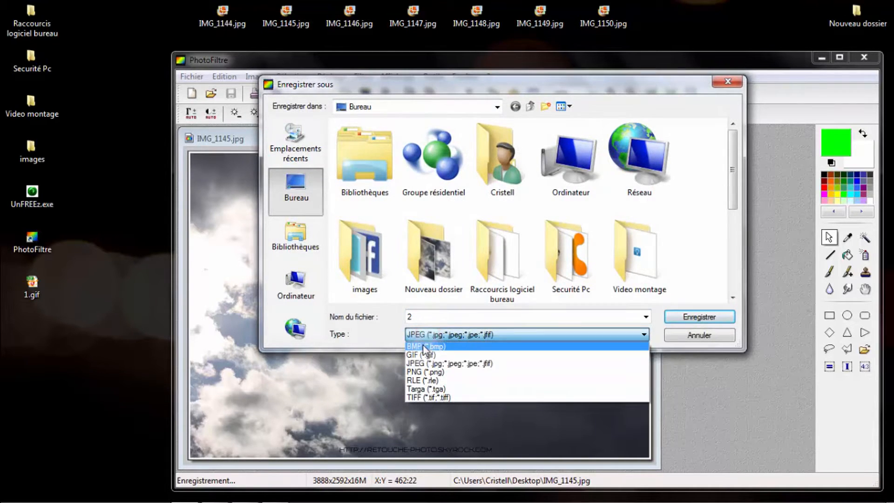
{"action": "left_click", "coordinate": [423, 354]}
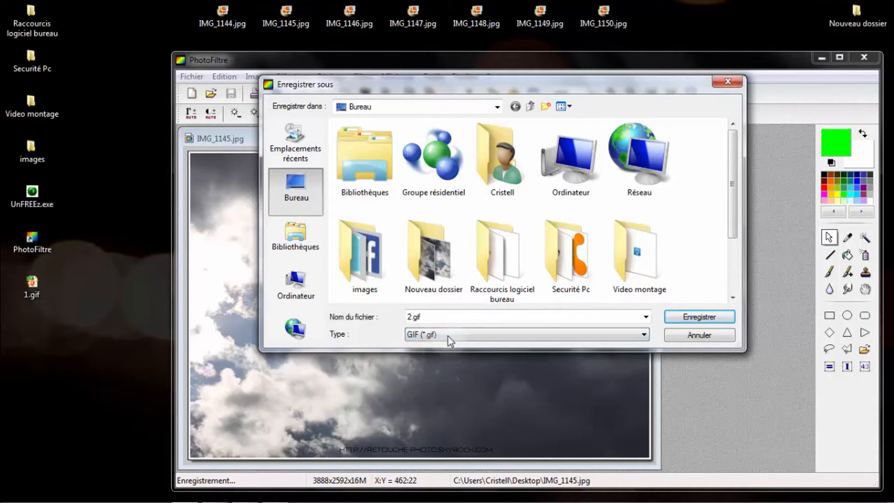
{"action": "left_click", "coordinate": [706, 318]}
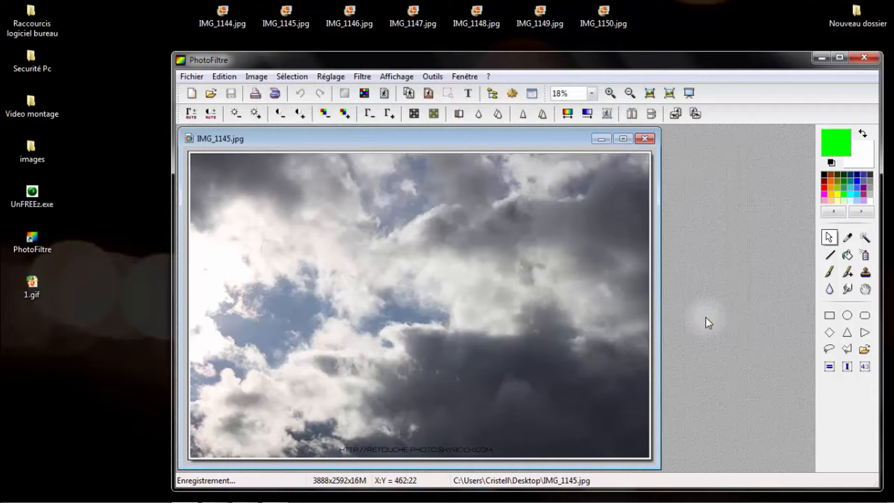
{"action": "left_click", "coordinate": [646, 139]}
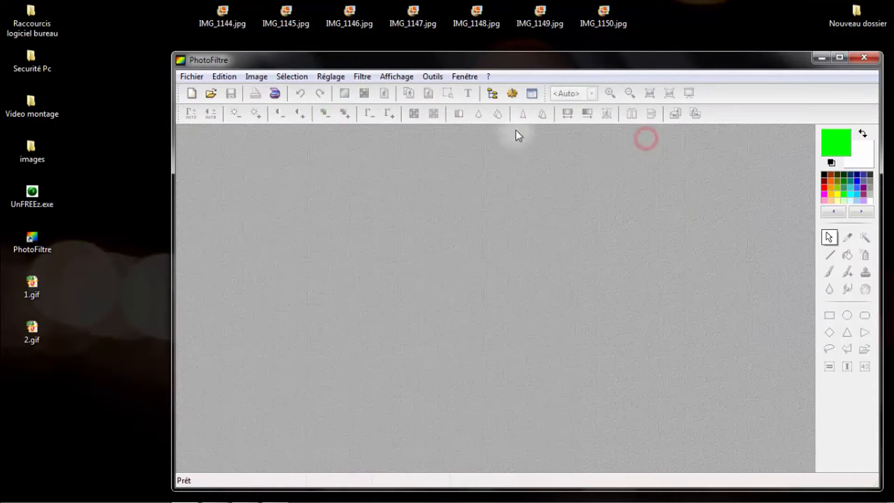
- Load IMG_1146.jpg from the desktop, save it there as a GIF named 3, and close the image
{"action": "left_click_drag", "start_coordinate": [357, 20], "coordinate": [367, 232]}
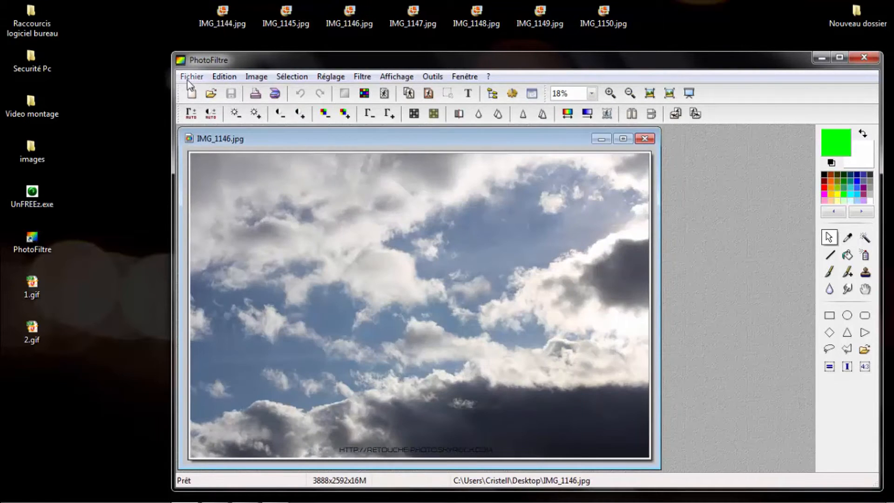
{"action": "left_click", "coordinate": [191, 76]}
{"action": "left_click", "coordinate": [227, 164]}
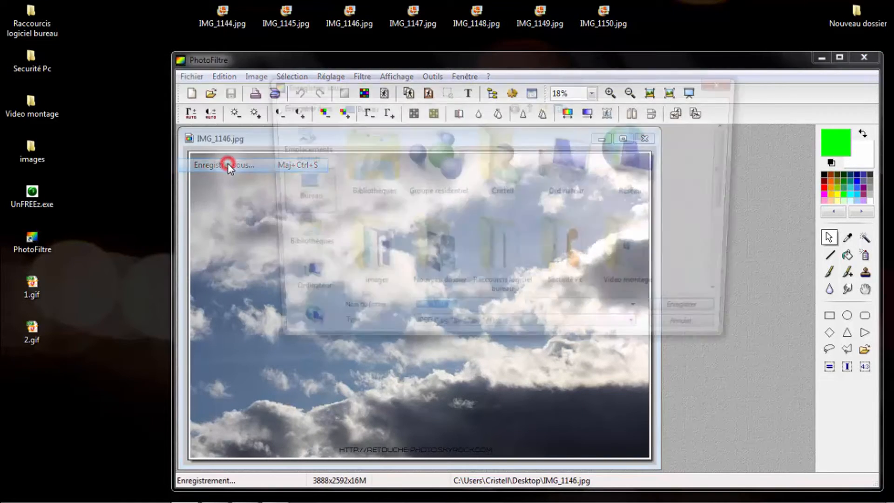
{"action": "type", "text": "3"}
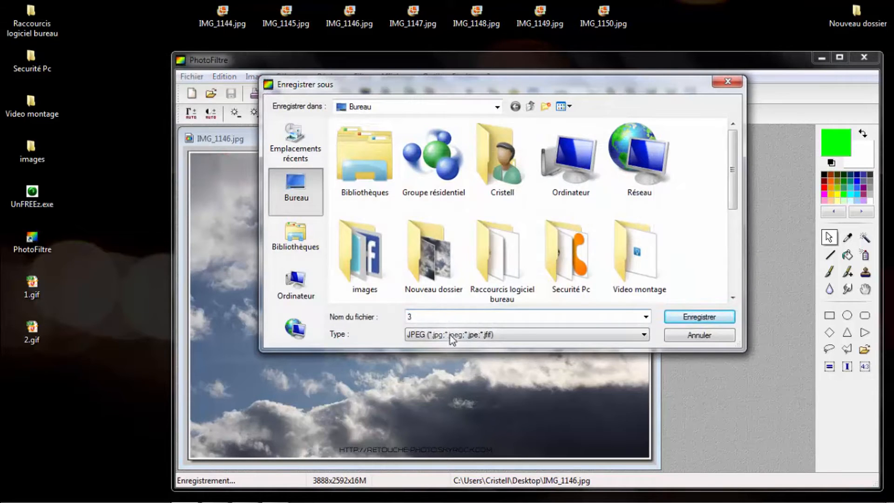
{"action": "left_click", "coordinate": [446, 334]}
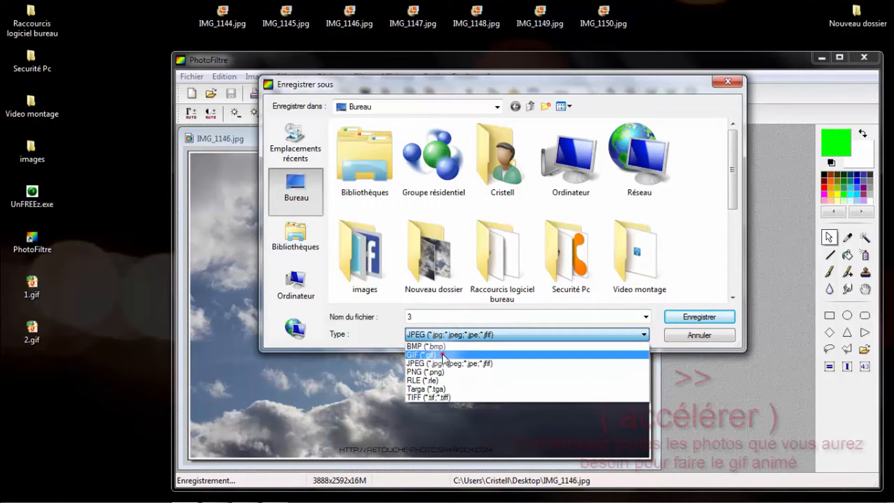
{"action": "left_click", "coordinate": [443, 355]}
{"action": "left_click", "coordinate": [714, 319]}
{"action": "left_click", "coordinate": [649, 138]}
- Load IMG_1147.jpg from the desktop, save it there as a GIF named 4, and close the image
{"action": "left_click_drag", "start_coordinate": [411, 19], "coordinate": [403, 222]}
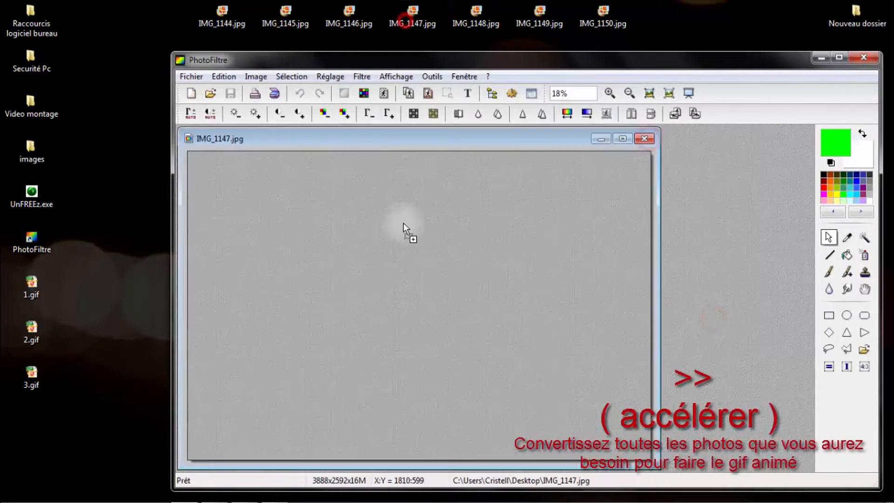
{"action": "left_click", "coordinate": [185, 80]}
{"action": "left_click", "coordinate": [234, 169]}
{"action": "type", "text": "4"}
{"action": "left_click", "coordinate": [437, 335]}
{"action": "left_click", "coordinate": [440, 355]}
{"action": "left_click", "coordinate": [700, 315]}
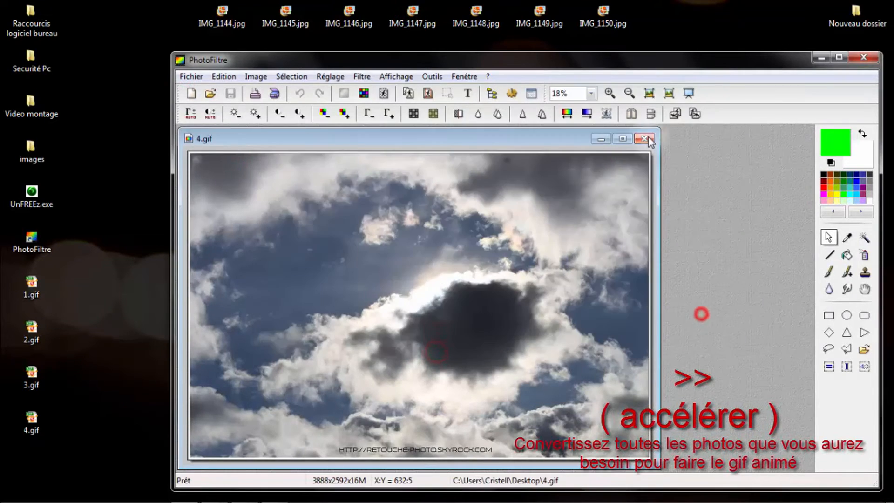
{"action": "left_click", "coordinate": [648, 139]}
- Load IMG_1148.jpg from the desktop, save it there as a GIF named 5, and close the image
{"action": "left_click_drag", "start_coordinate": [475, 19], "coordinate": [475, 181]}
{"action": "left_click", "coordinate": [191, 78]}
{"action": "left_click", "coordinate": [215, 168]}
{"action": "type", "text": "5"}
{"action": "left_click", "coordinate": [440, 334]}
{"action": "left_click", "coordinate": [433, 352]}
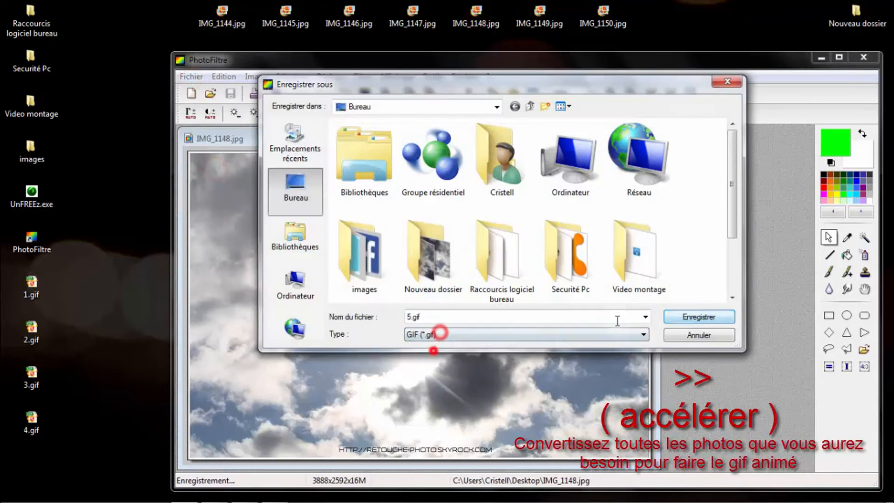
{"action": "left_click", "coordinate": [689, 316]}
{"action": "left_click", "coordinate": [647, 140]}
- Load IMG_1149.jpg from the desktop, save it there as a GIF named 6, and close the image
{"action": "left_click_drag", "start_coordinate": [546, 20], "coordinate": [379, 179]}
{"action": "left_click", "coordinate": [196, 79]}
{"action": "left_click", "coordinate": [205, 168]}
{"action": "type", "text": "6"}
{"action": "left_click", "coordinate": [460, 335]}
{"action": "left_click", "coordinate": [444, 353]}
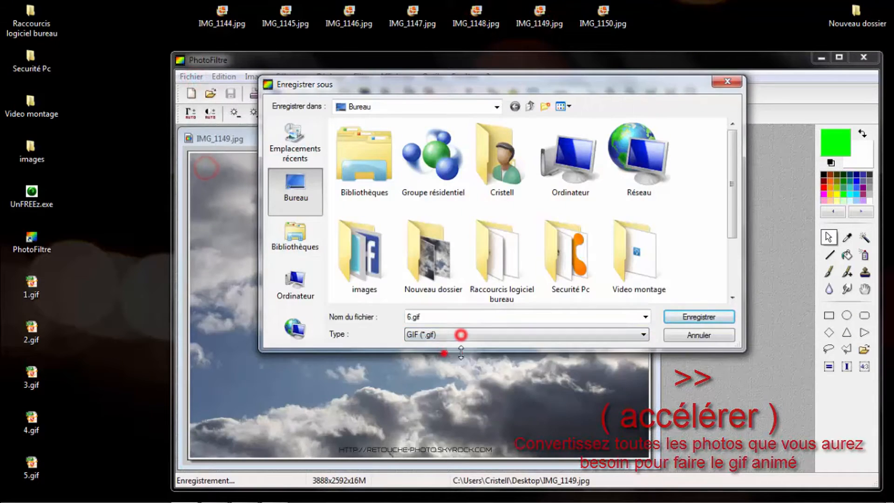
{"action": "left_click", "coordinate": [680, 313]}
{"action": "left_click", "coordinate": [651, 142]}
- Load IMG_1150.jpg from the desktop, save it there as a GIF named 7, and close the image
{"action": "left_click_drag", "start_coordinate": [605, 14], "coordinate": [420, 182]}
{"action": "left_click", "coordinate": [196, 78]}
{"action": "left_click", "coordinate": [212, 167]}
{"action": "type", "text": "7"}
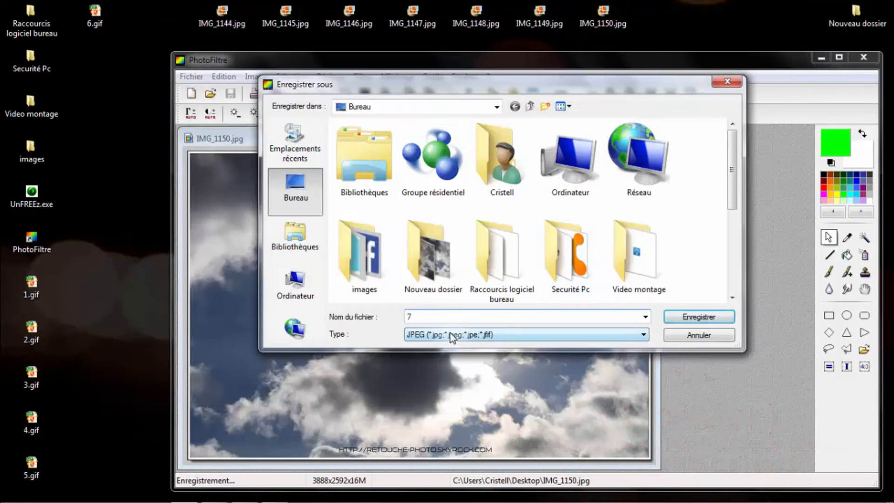
{"action": "left_click", "coordinate": [451, 333]}
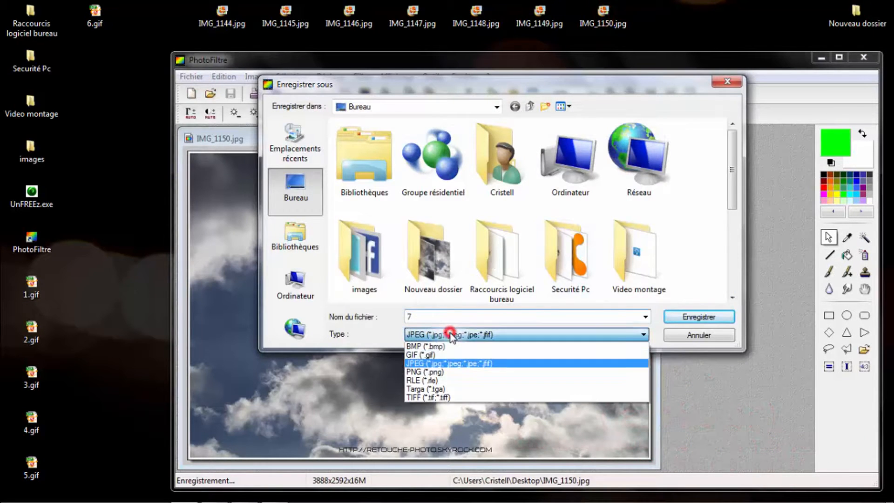
{"action": "left_click", "coordinate": [439, 354]}
{"action": "left_click", "coordinate": [722, 317]}
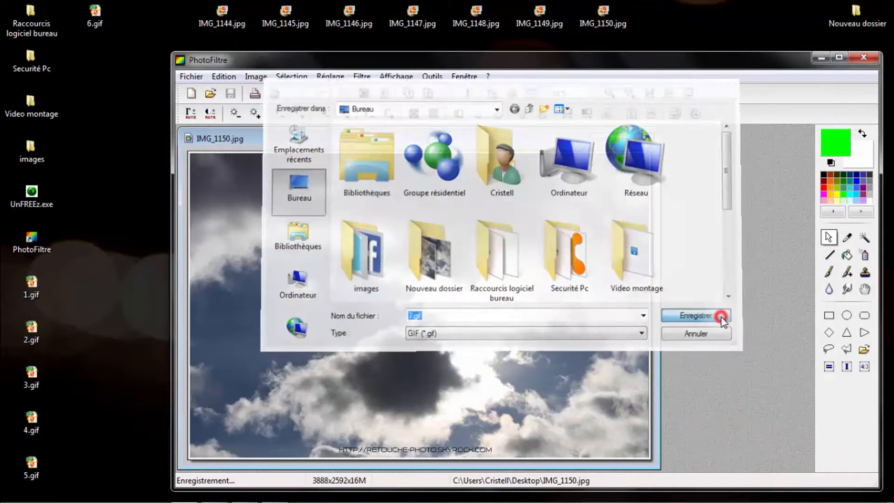
{"action": "left_click", "coordinate": [644, 138]}
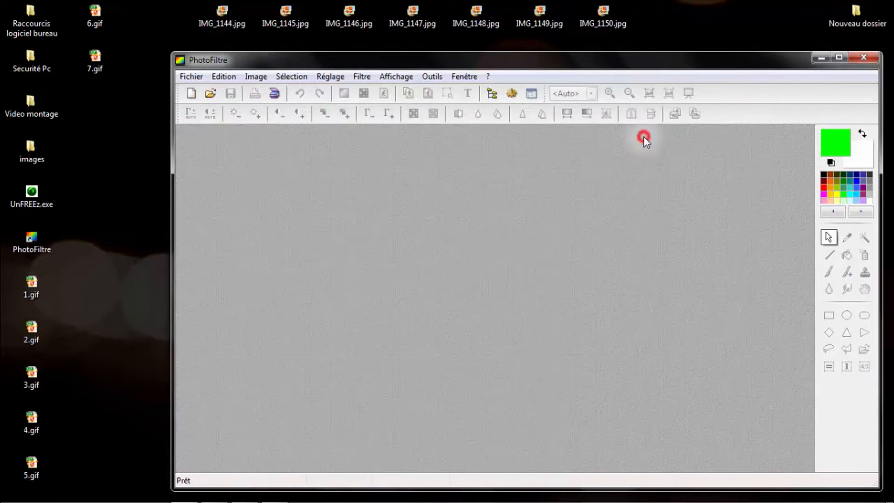
- Close PhotoFiltre and launch UnFREEz from the desktop
{"action": "left_click", "coordinate": [871, 61]}
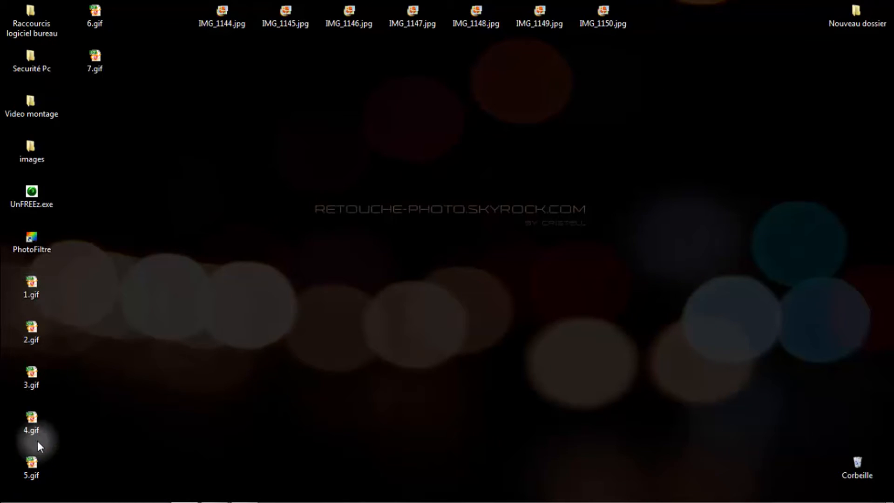
{"action": "left_click", "coordinate": [99, 63]}
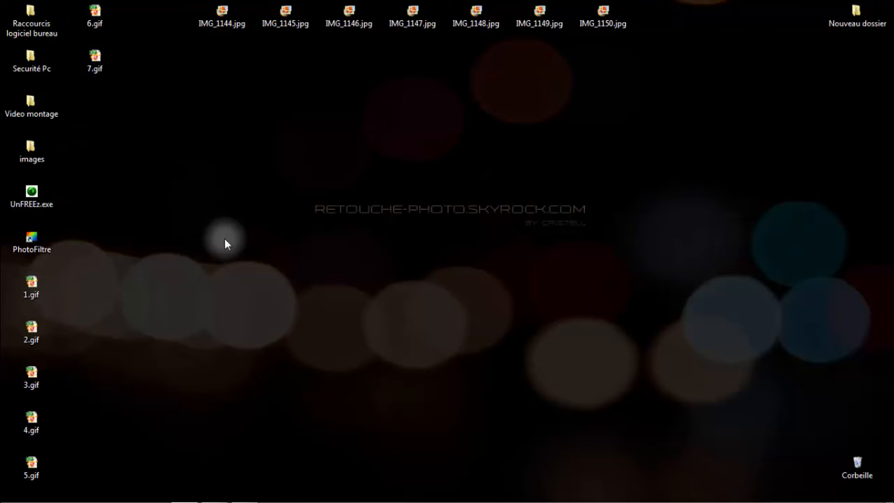
{"action": "double_click", "coordinate": [38, 194]}
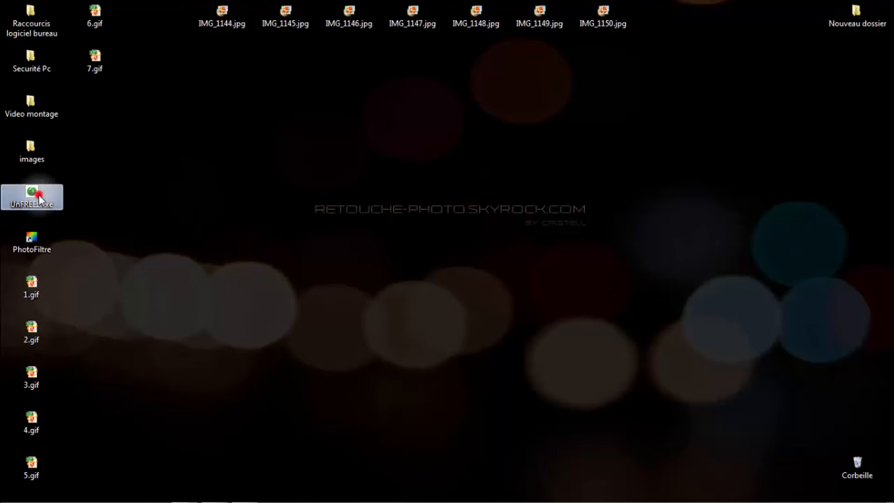
- Reposition the UnFREEz window and add 1.gif through 7.gif from the desktop to the frame list in numerical order
{"action": "left_click_drag", "start_coordinate": [444, 178], "coordinate": [474, 174]}
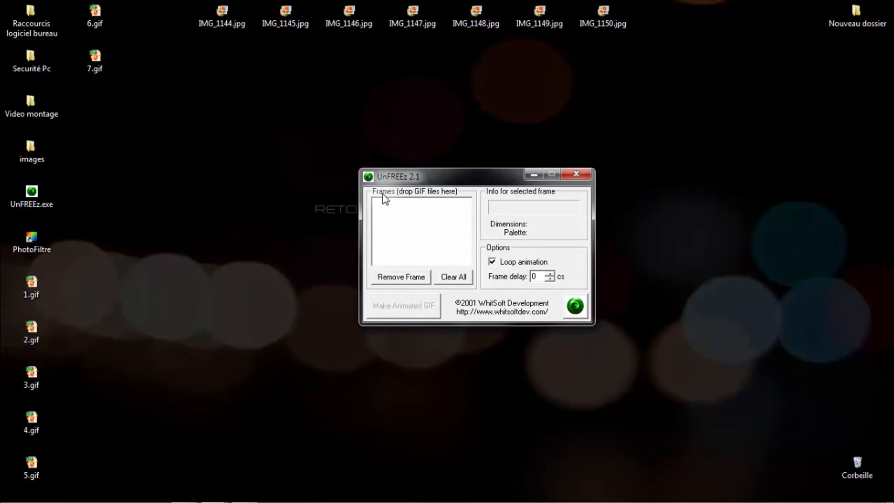
{"action": "left_click", "coordinate": [31, 284]}
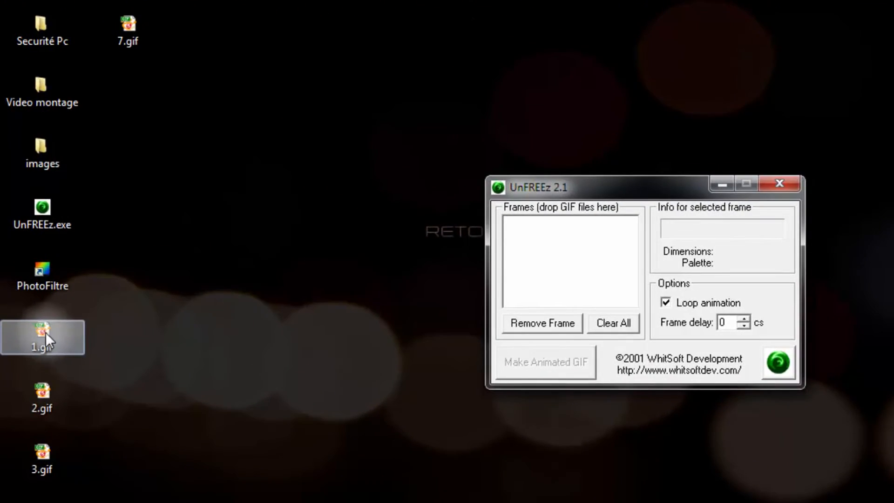
{"action": "left_click_drag", "start_coordinate": [45, 332], "coordinate": [527, 230]}
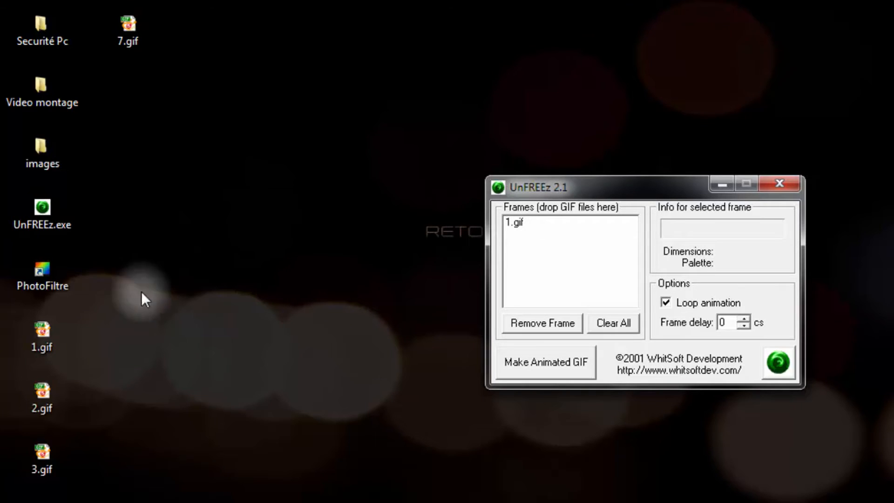
{"action": "left_click_drag", "start_coordinate": [41, 397], "coordinate": [523, 260]}
{"action": "left_click", "coordinate": [46, 456]}
{"action": "left_click_drag", "start_coordinate": [42, 414], "coordinate": [399, 231]}
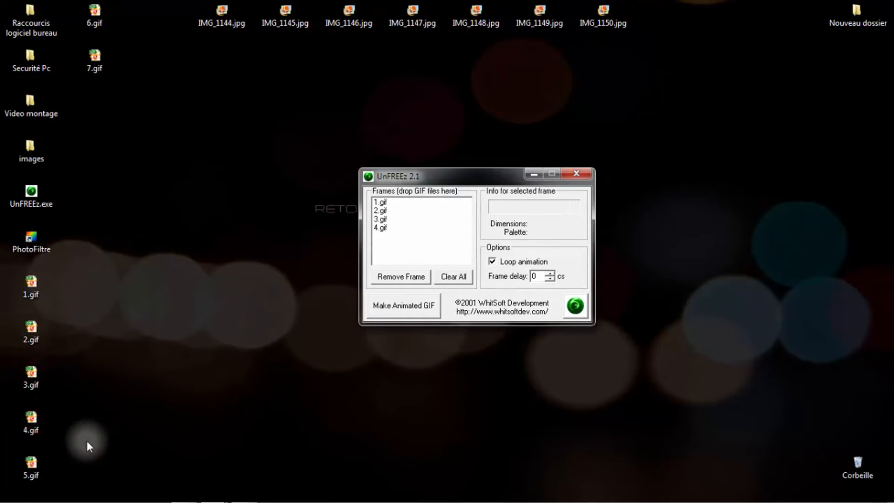
{"action": "left_click_drag", "start_coordinate": [32, 466], "coordinate": [391, 251]}
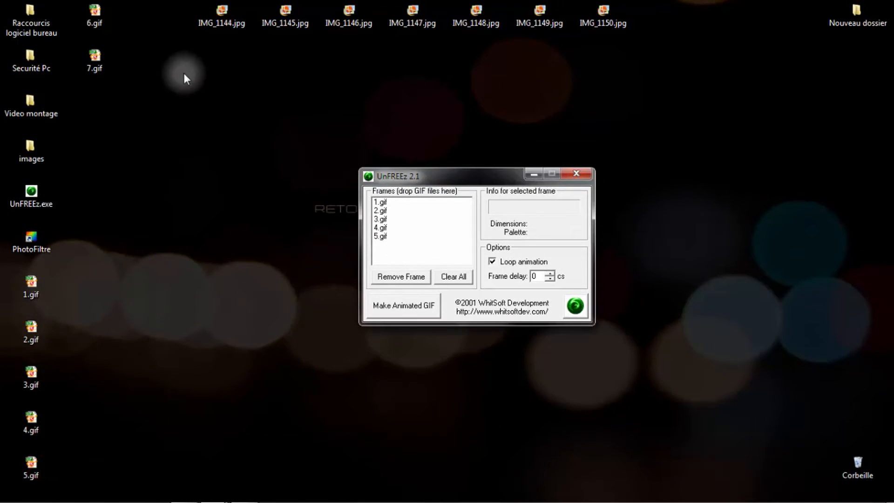
{"action": "left_click_drag", "start_coordinate": [95, 14], "coordinate": [386, 259]}
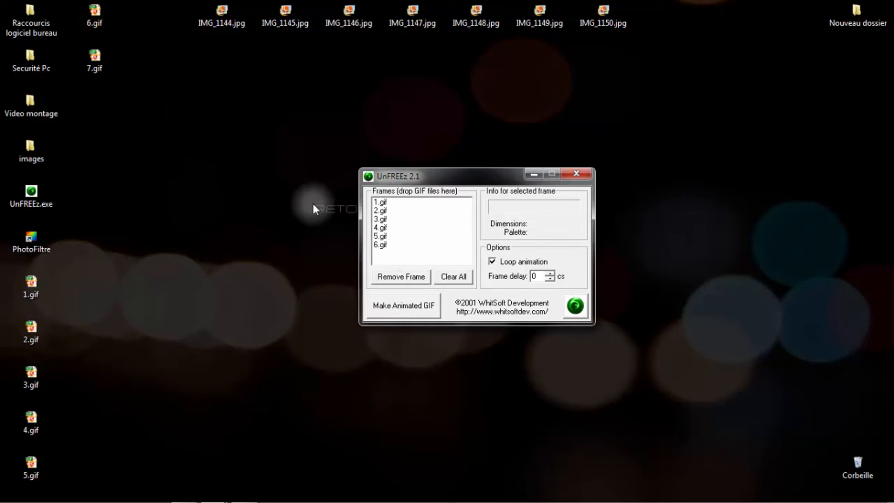
{"action": "left_click_drag", "start_coordinate": [94, 57], "coordinate": [390, 257]}
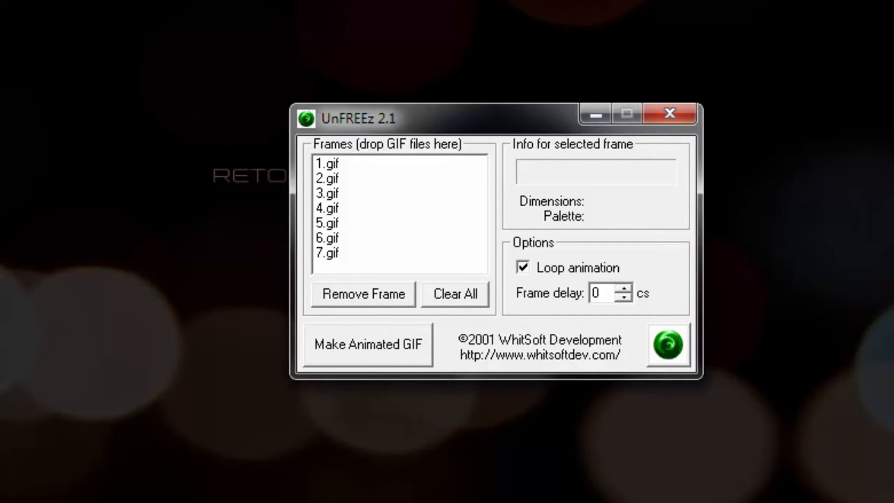
- Add 7.gif a second time to the frame list and remove the duplicate frame
{"action": "left_click_drag", "start_coordinate": [14, 79], "coordinate": [335, 254]}
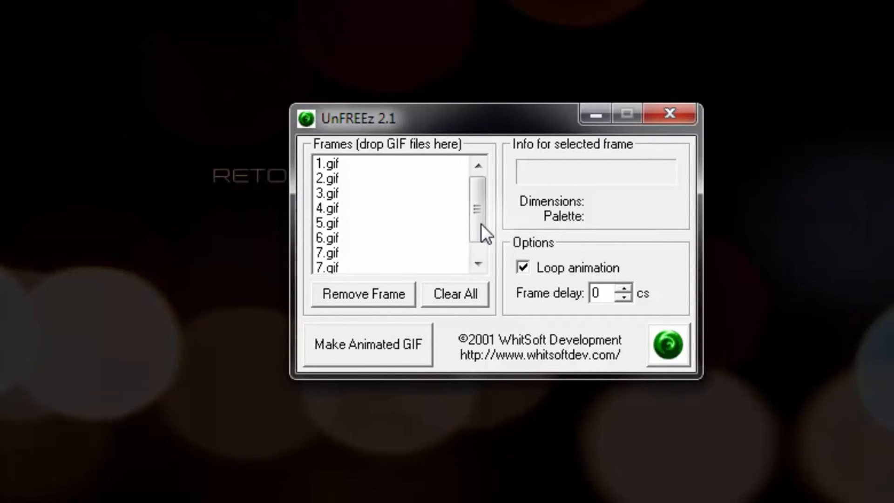
{"action": "left_click_drag", "start_coordinate": [482, 223], "coordinate": [482, 244]}
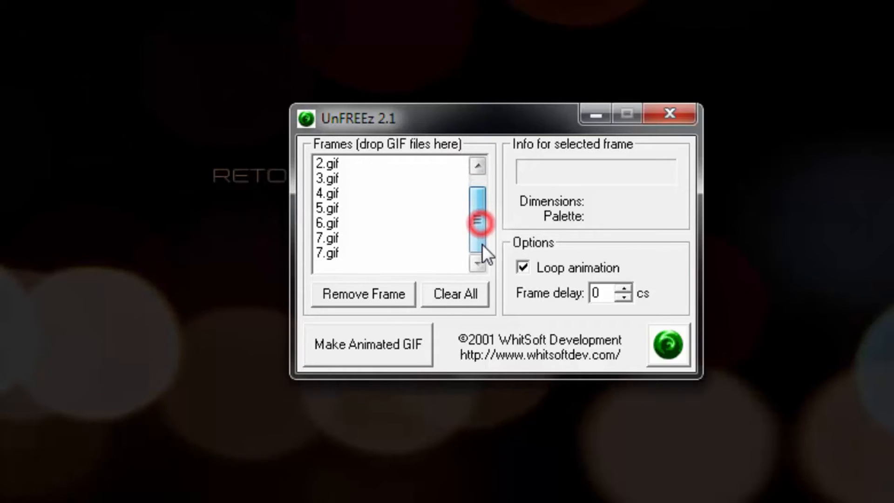
{"action": "left_click", "coordinate": [325, 256]}
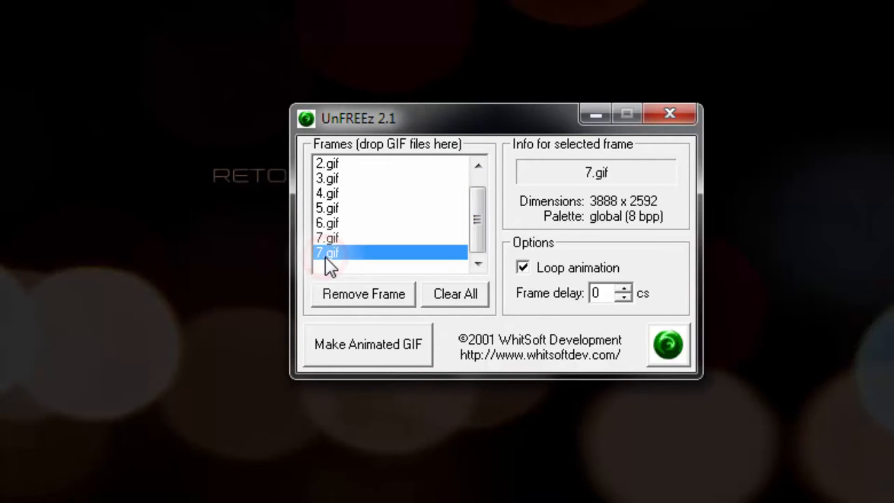
{"action": "left_click", "coordinate": [352, 297]}
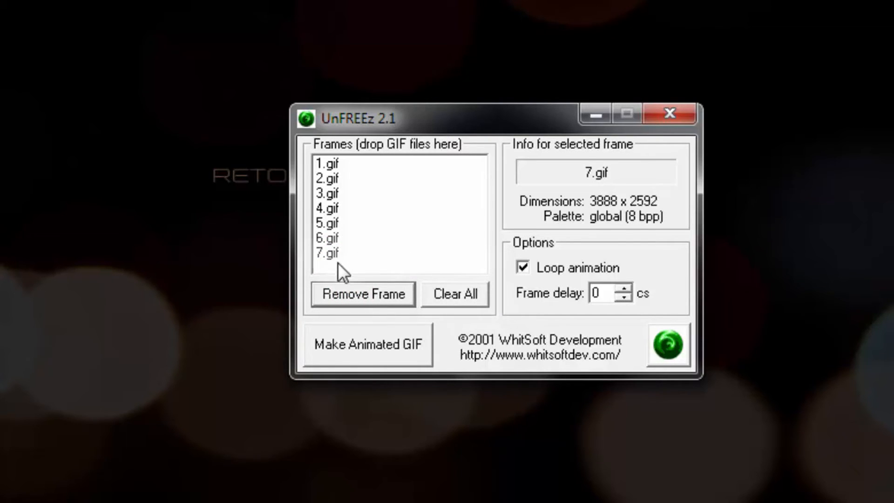
- Clear all frames and add 1.gif through 7.gif from the desktop again in numerical order
{"action": "left_click", "coordinate": [465, 299]}
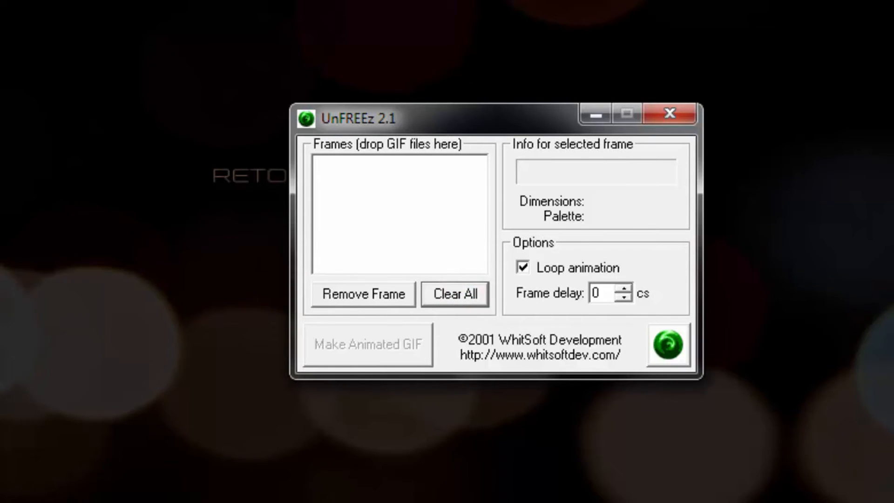
{"action": "left_click_drag", "start_coordinate": [0, 373], "coordinate": [329, 227]}
{"action": "left_click_drag", "start_coordinate": [0, 386], "coordinate": [345, 219]}
{"action": "left_click_drag", "start_coordinate": [24, 68], "coordinate": [335, 244]}
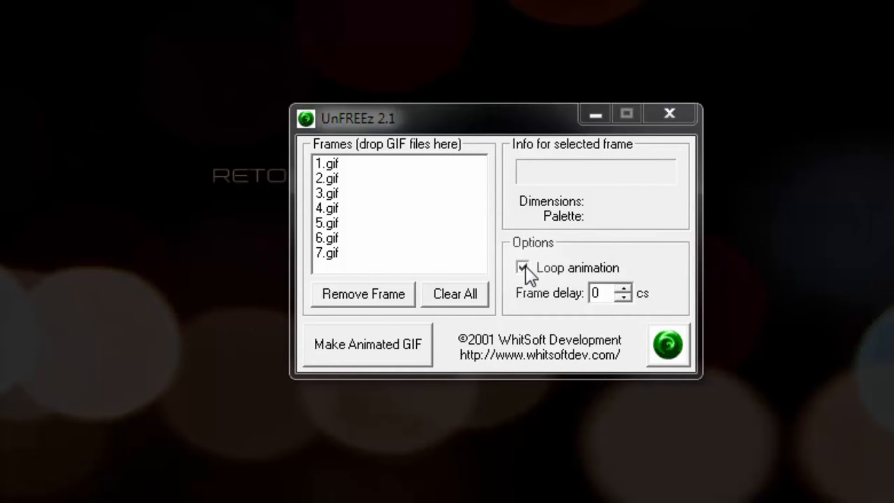
- Keep loop animation enabled and set the frame delay to 100 cs
{"action": "left_click", "coordinate": [523, 267]}
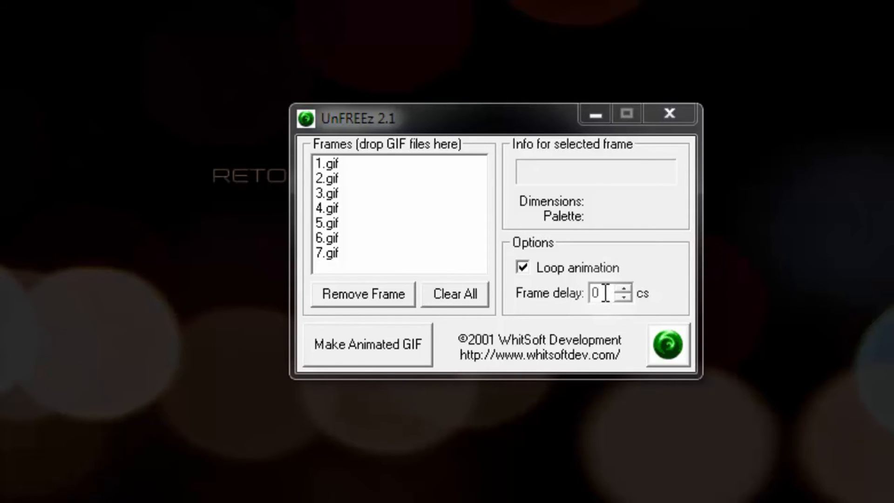
{"action": "double_click", "coordinate": [603, 292]}
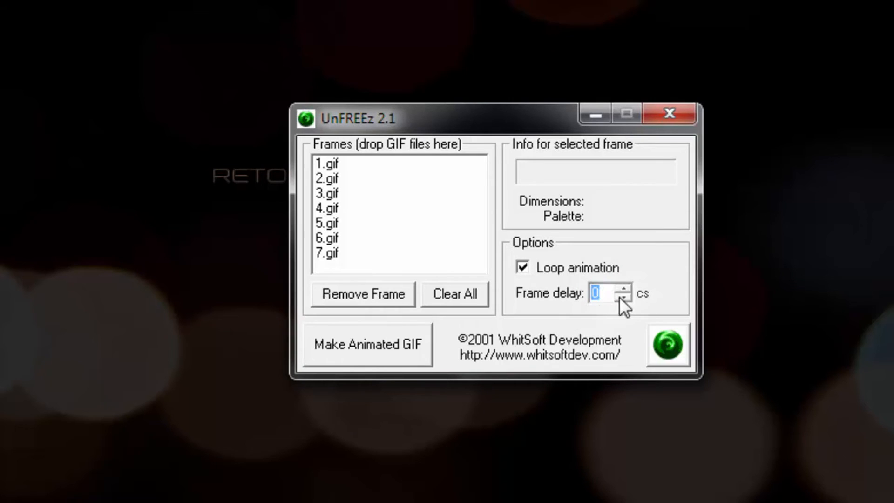
{"action": "type", "text": "100"}
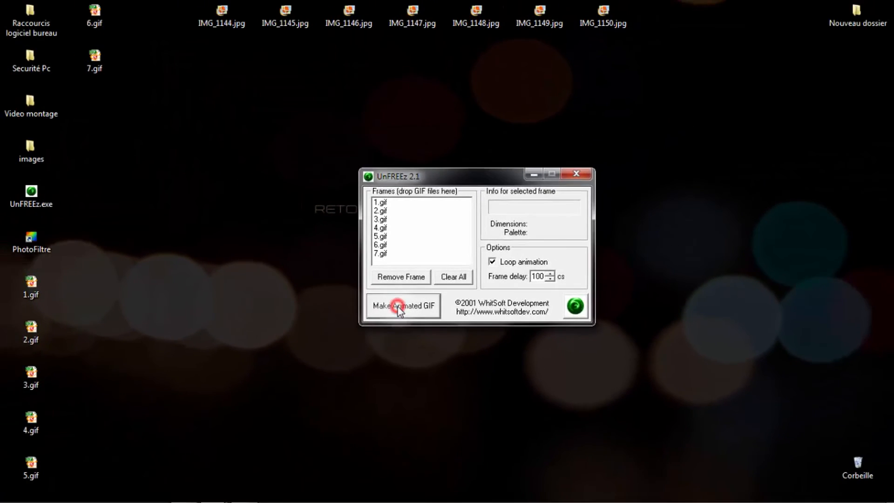
- Save the animated GIF on the desktop as 1er essai and preview it in XnView, closing the viewer when done
{"action": "left_click", "coordinate": [398, 307]}
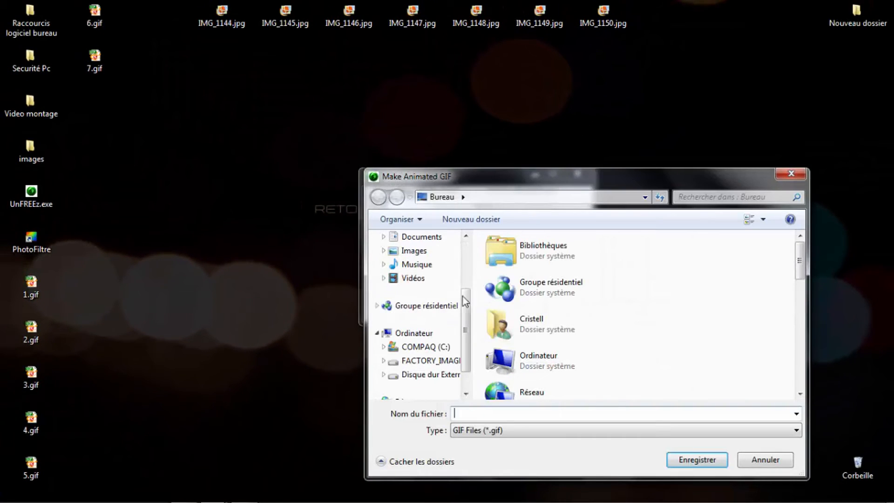
{"action": "left_click_drag", "start_coordinate": [465, 305], "coordinate": [468, 261]}
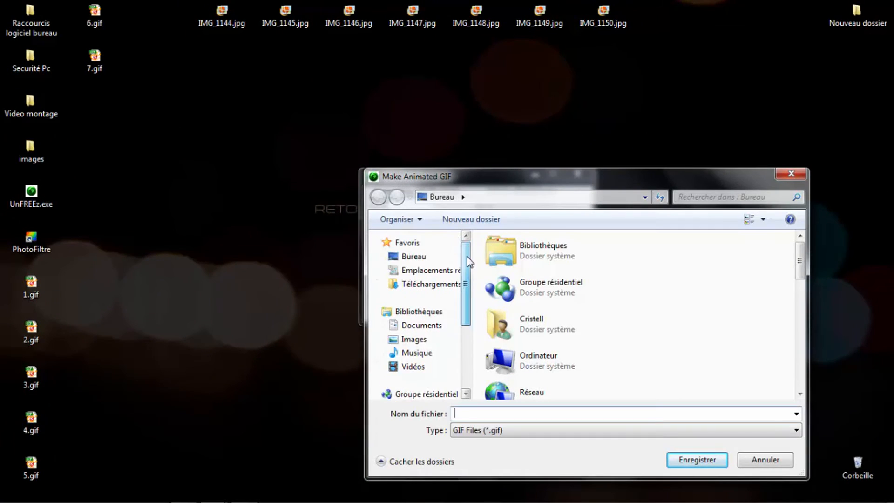
{"action": "left_click", "coordinate": [414, 256]}
{"action": "left_click", "coordinate": [494, 413]}
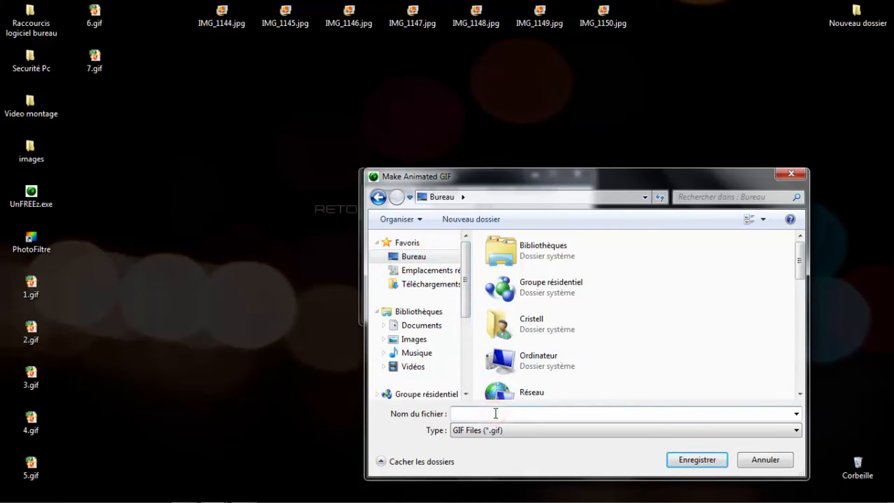
{"action": "type", "text": "1er essai"}
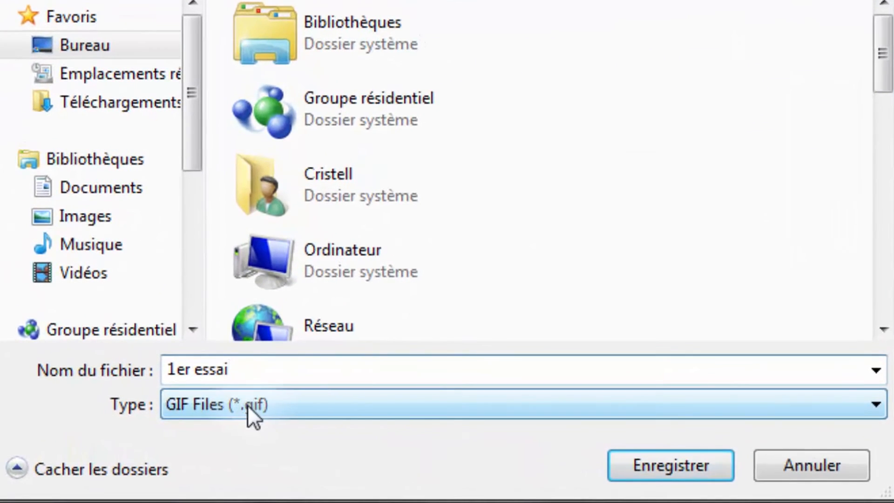
{"action": "left_click", "coordinate": [654, 465]}
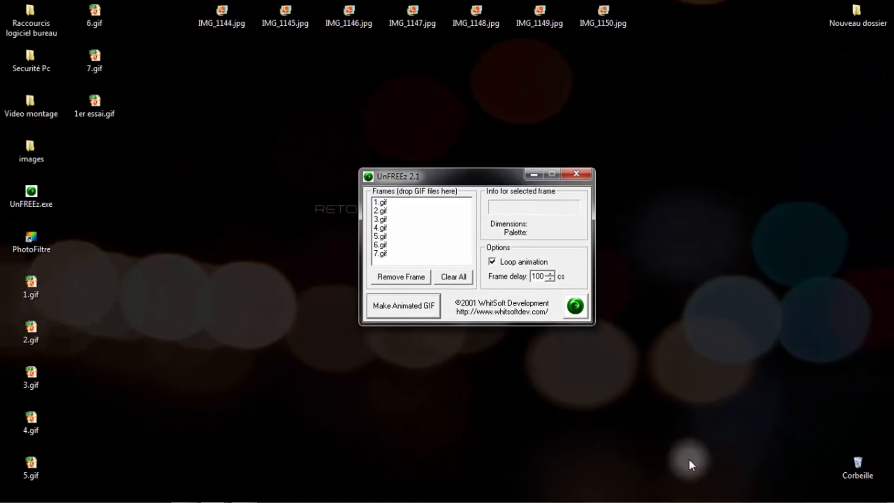
{"action": "double_click", "coordinate": [94, 116]}
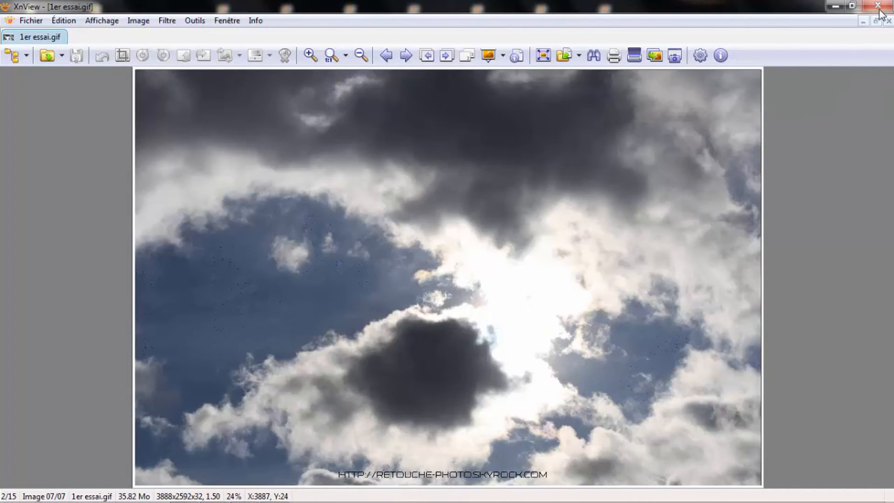
{"action": "left_click", "coordinate": [879, 6]}
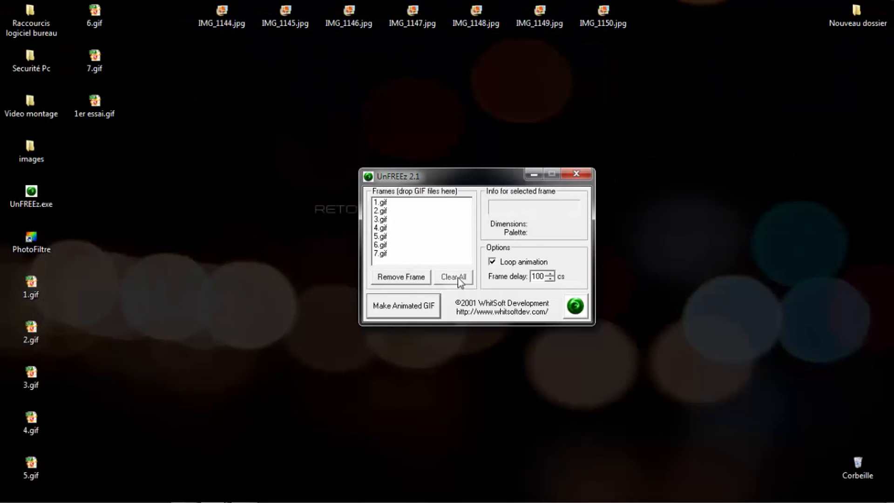
- Set the frame delay to 0 cs and save the animated GIF on the desktop as 2eme essai
{"action": "left_click_drag", "start_coordinate": [543, 276], "coordinate": [524, 276]}
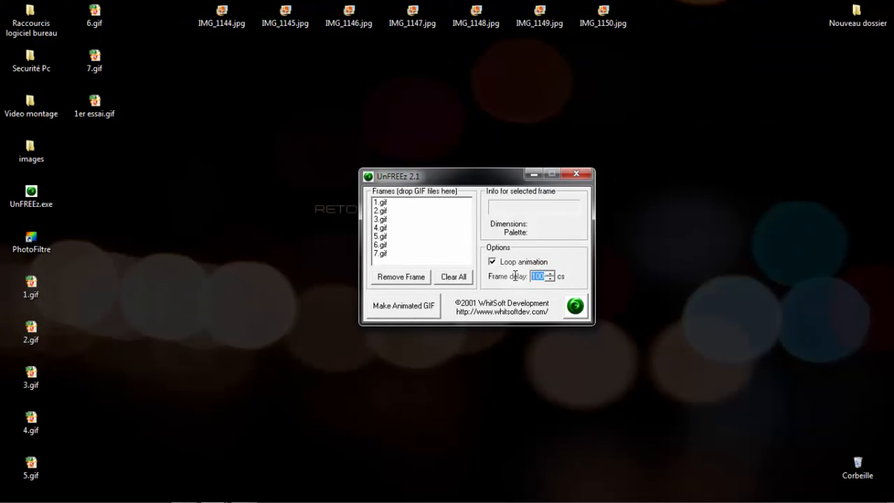
{"action": "type", "text": "0"}
{"action": "left_click", "coordinate": [404, 309]}
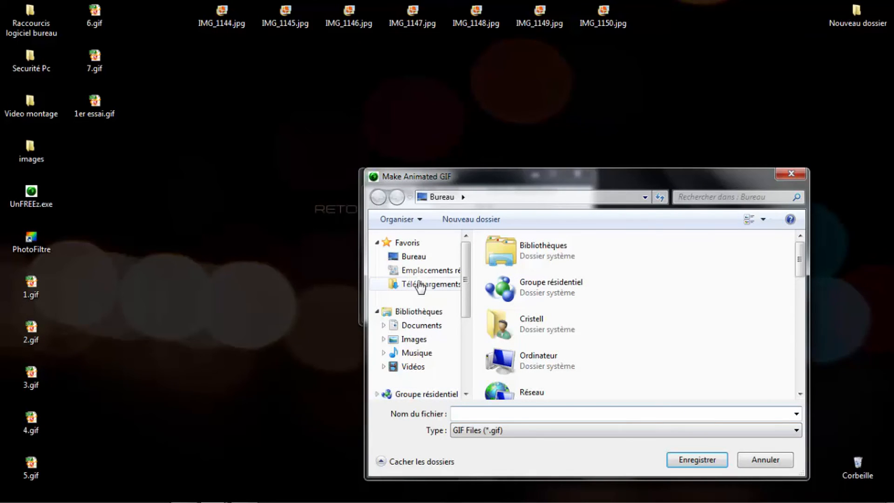
{"action": "left_click", "coordinate": [415, 257]}
{"action": "left_click", "coordinate": [482, 410]}
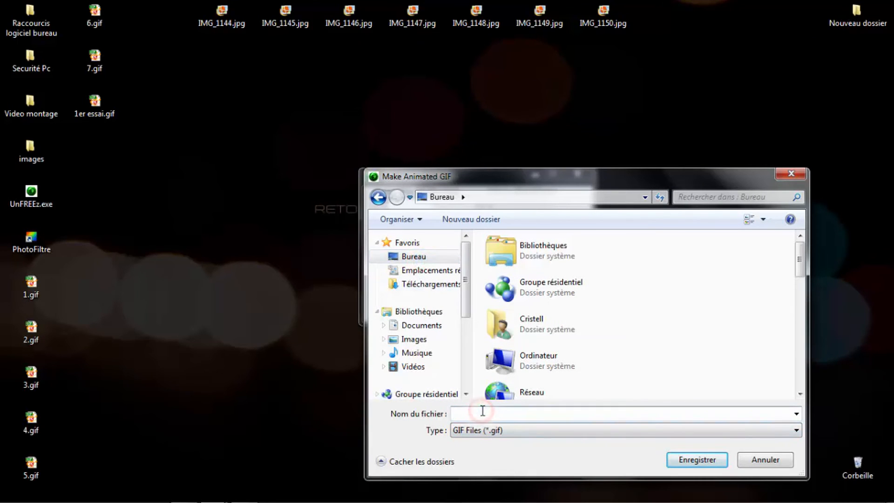
{"action": "type", "text": "2eme essai"}
{"action": "left_click", "coordinate": [694, 460]}
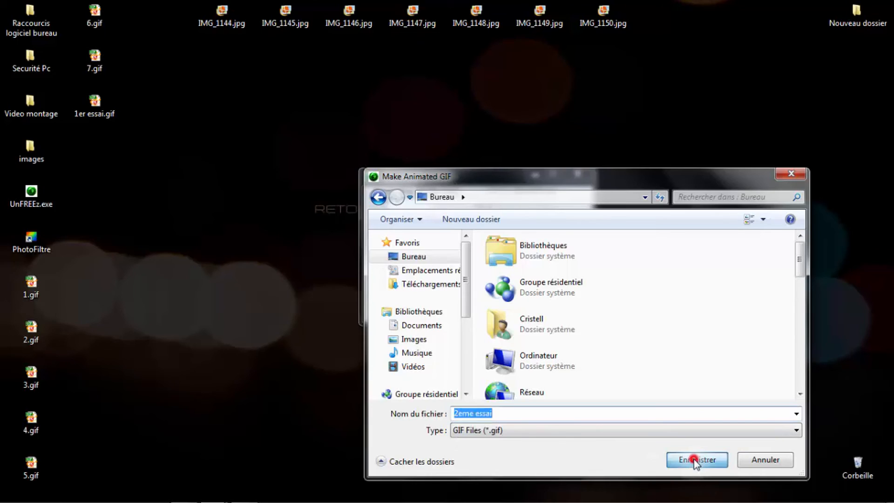
- Open 2eme essai.gif from the desktop to preview its animation speed, and close the XnView viewer
{"action": "double_click", "coordinate": [98, 144]}
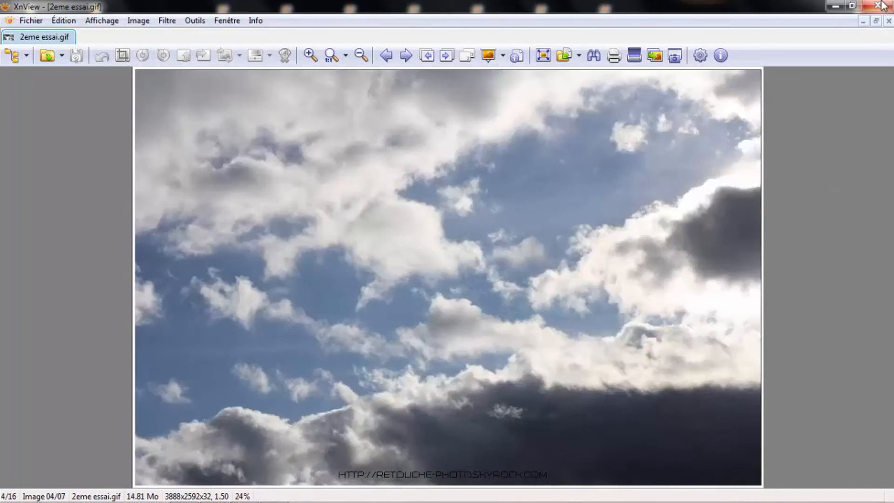
{"action": "left_click", "coordinate": [882, 3]}
{"action": "left_click", "coordinate": [877, 6]}
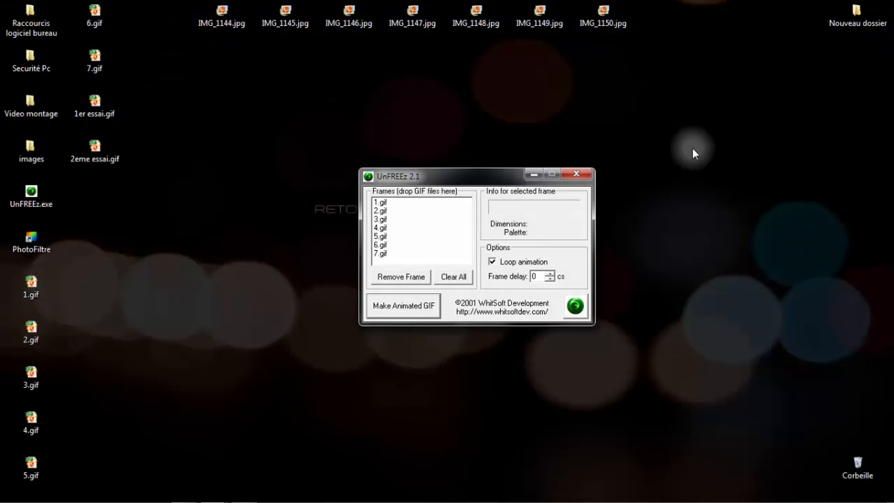
- Save an animated GIF with a 50 cs frame delay on the desktop as 3eme essai and preview it in XnView
{"action": "left_click", "coordinate": [538, 276]}
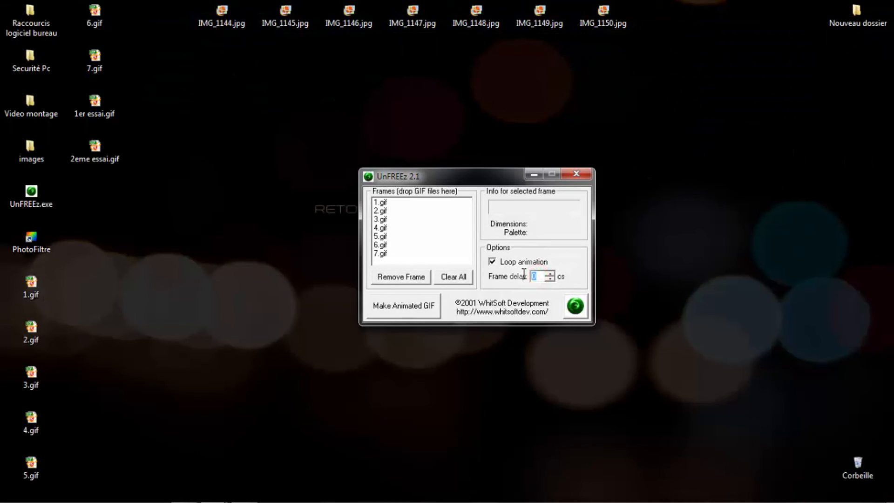
{"action": "type", "text": "50"}
{"action": "left_click", "coordinate": [412, 307]}
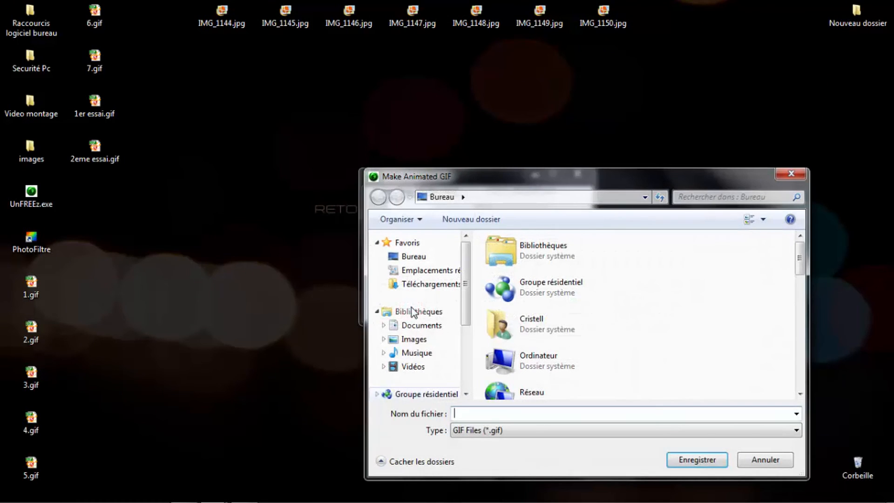
{"action": "type", "text": "3eme"}
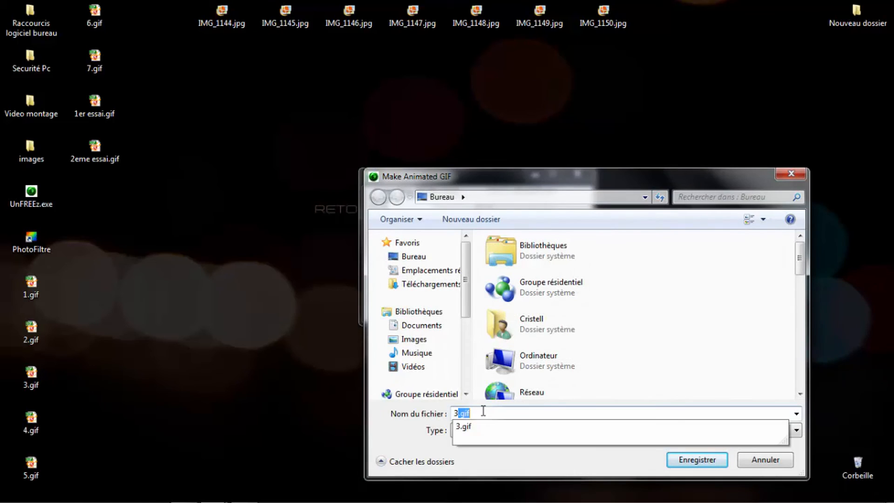
{"action": "type", "text": " es"}
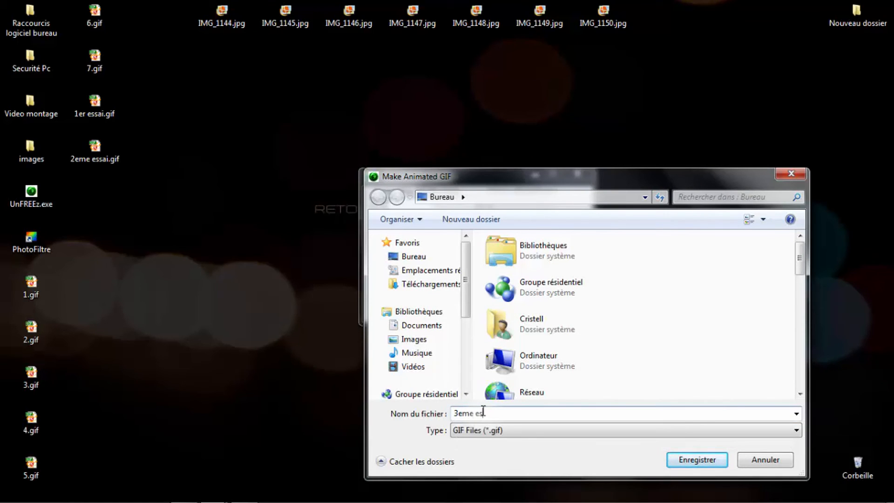
{"action": "type", "text": "sai"}
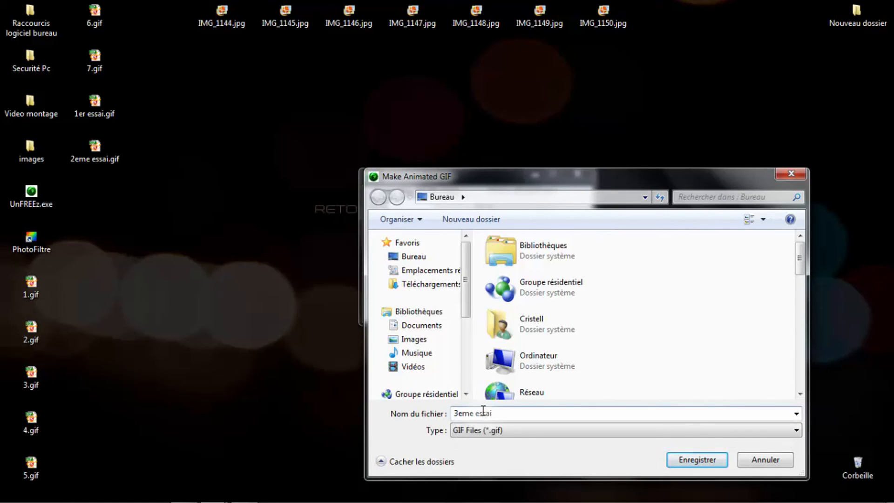
{"action": "left_click", "coordinate": [679, 461]}
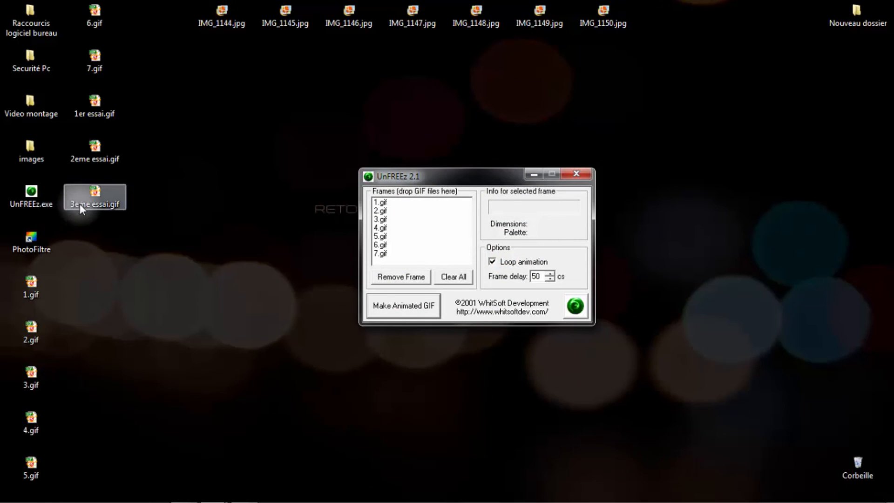
{"action": "double_click", "coordinate": [85, 203]}
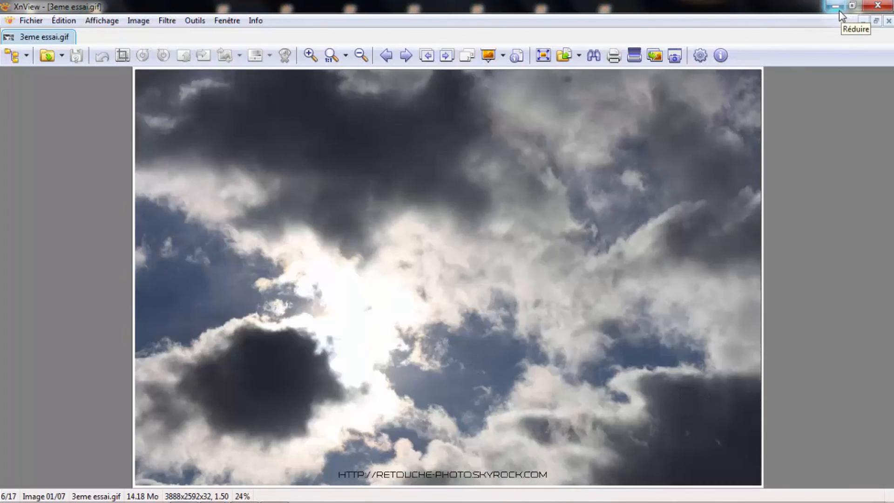
{"action": "left_click", "coordinate": [839, 11]}
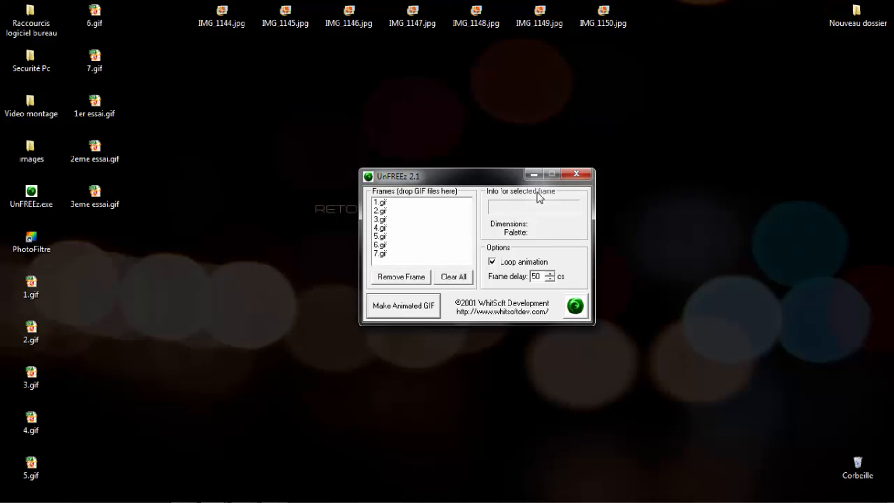